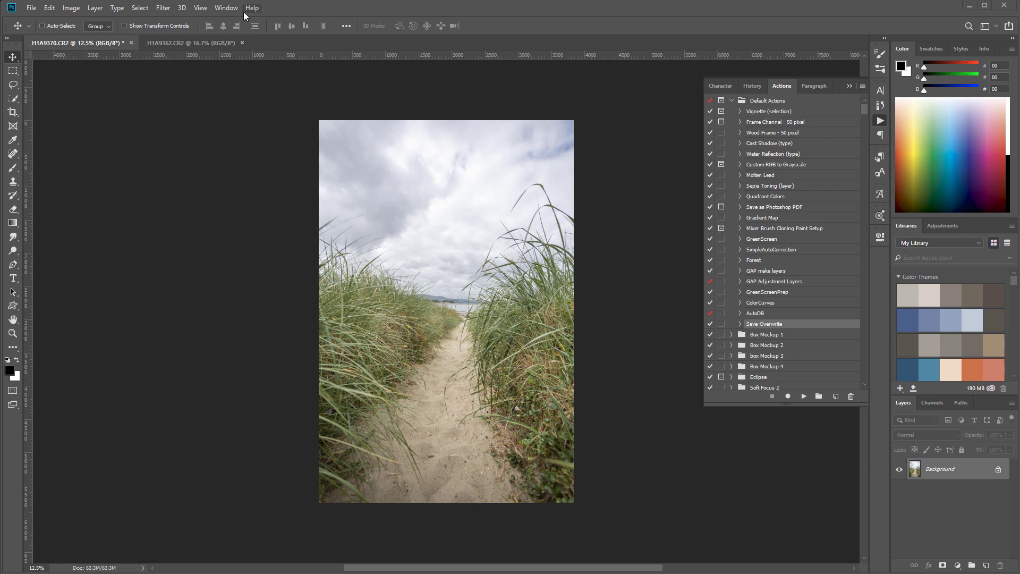
In the Actions panel, create a Yellow-coded action named 'Signature' and start recording it.
click(228, 8)
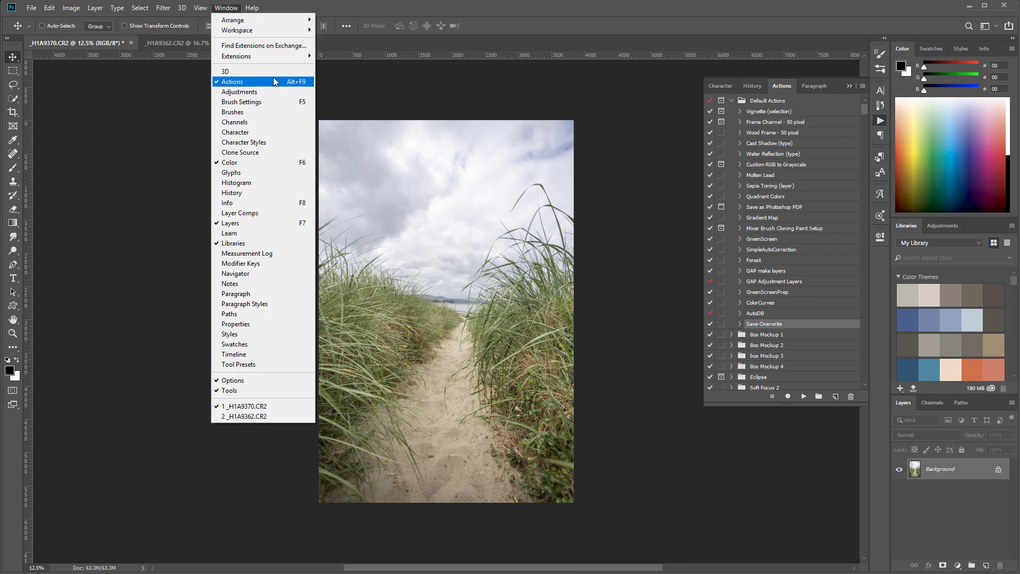
click(812, 404)
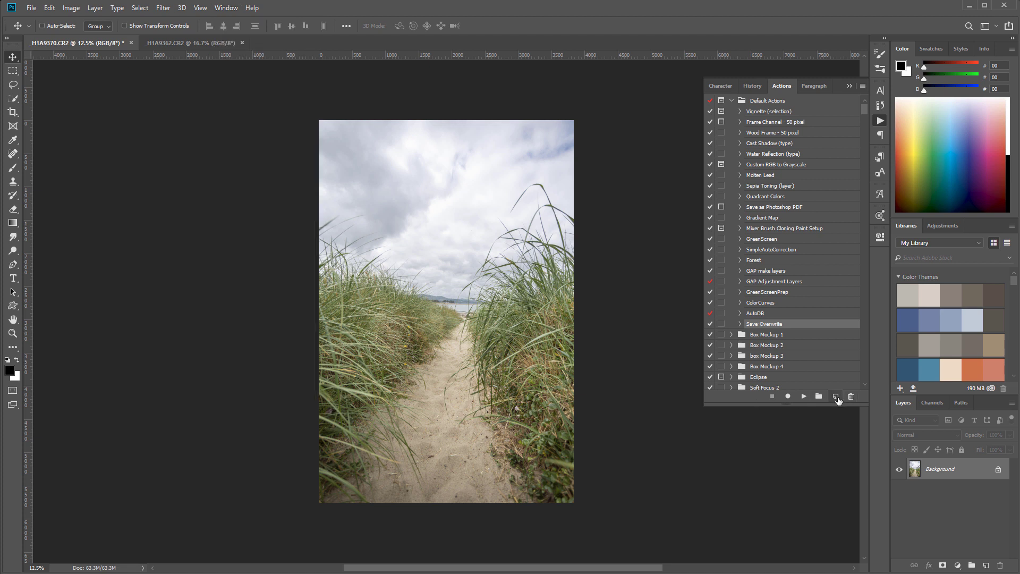
click(837, 397)
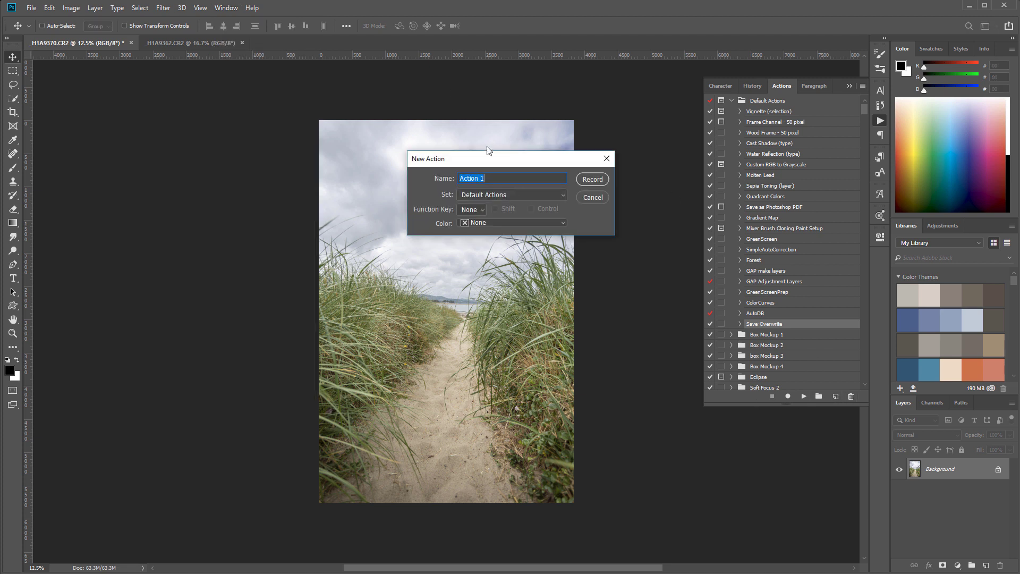
text(Signature)
click(503, 223)
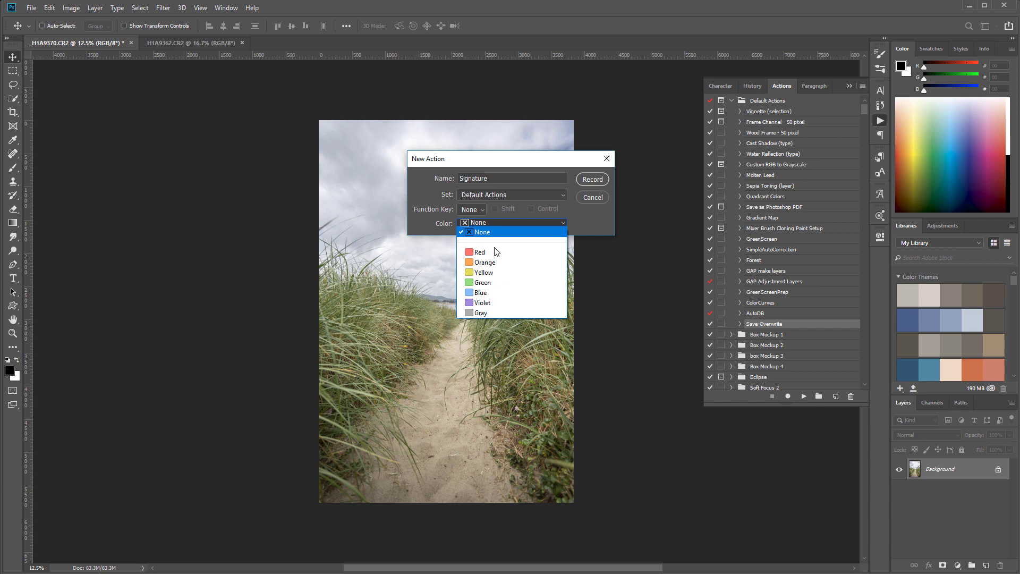
click(499, 274)
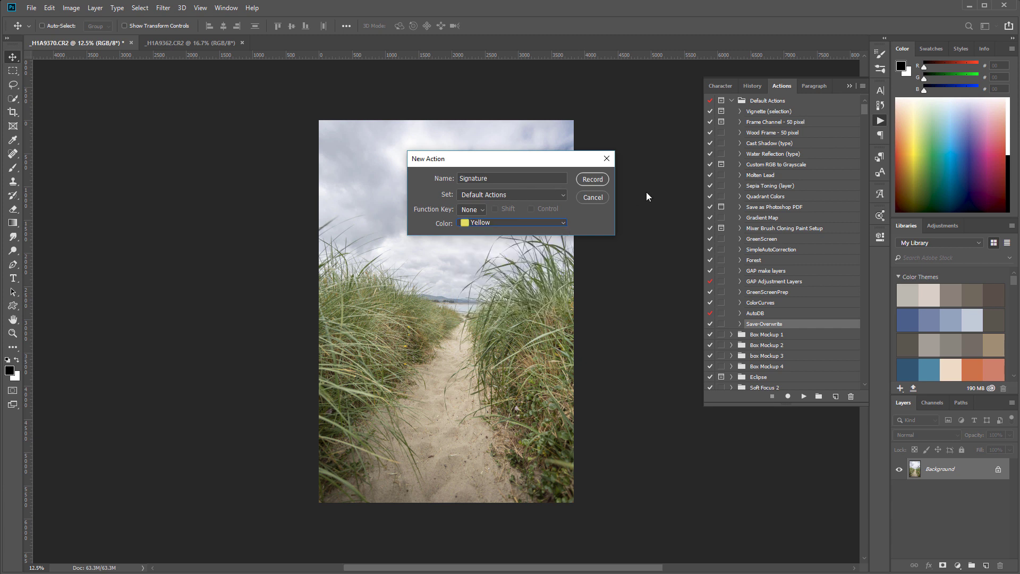
click(584, 181)
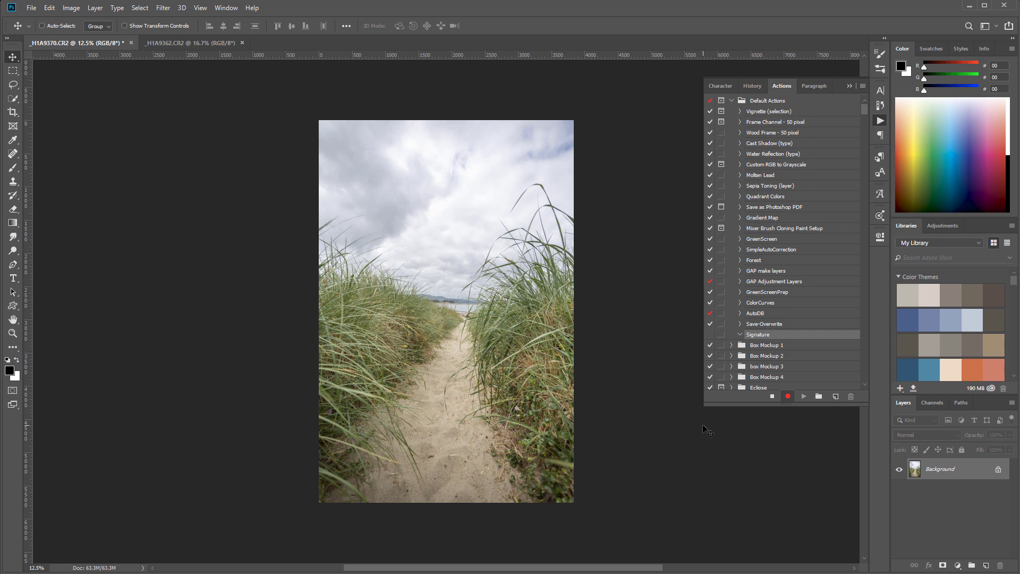
Using the Type tool with white as the text colour, type the photographer's name on the photo.
click(14, 279)
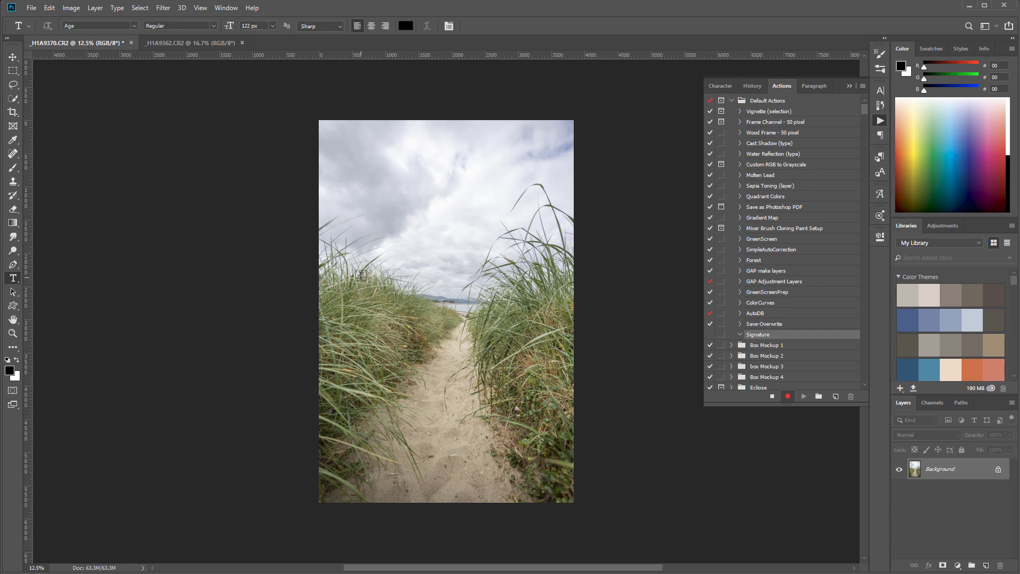
click(405, 25)
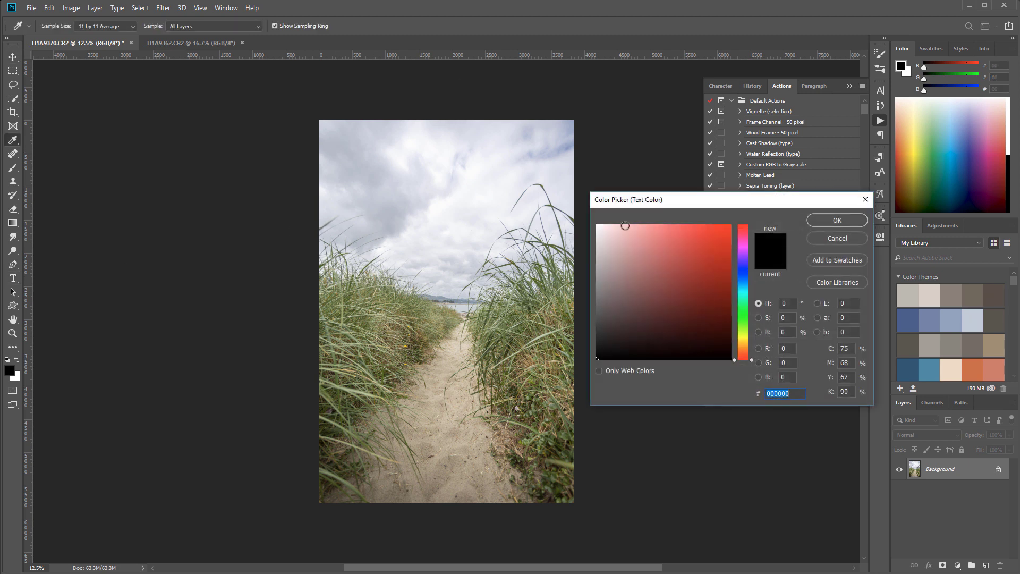
click(528, 193)
click(847, 219)
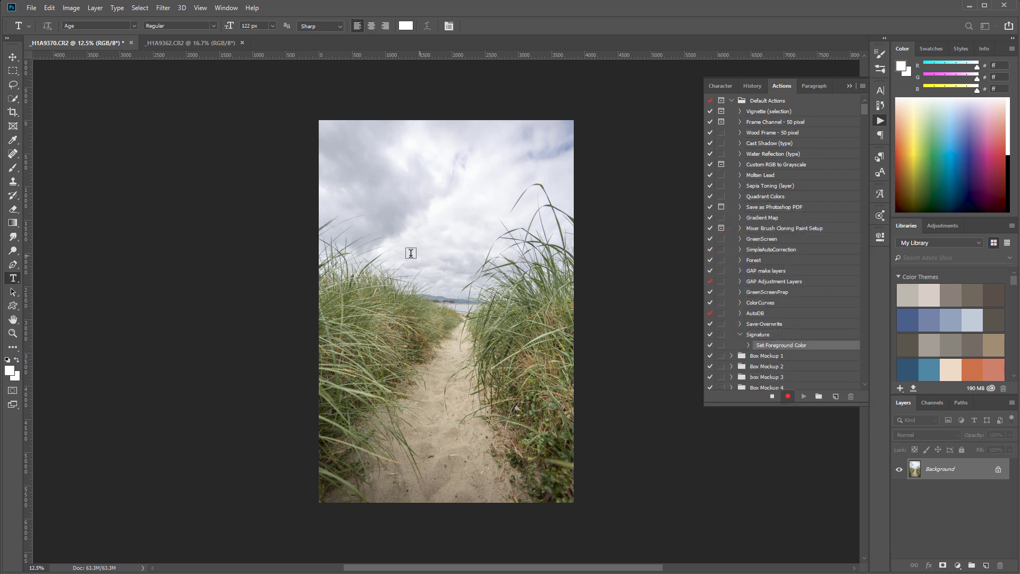
click(379, 266)
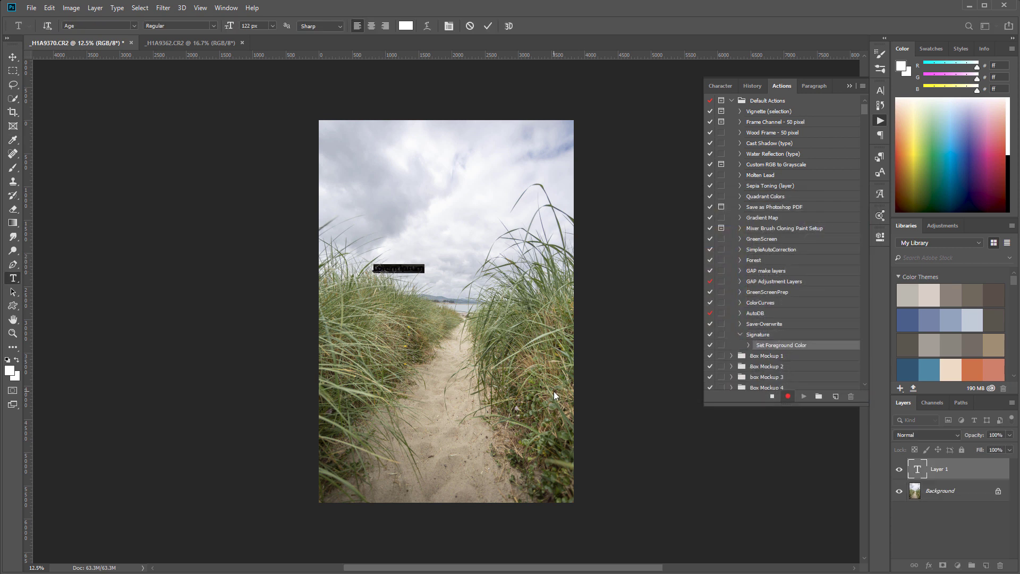
text(Vladimir)
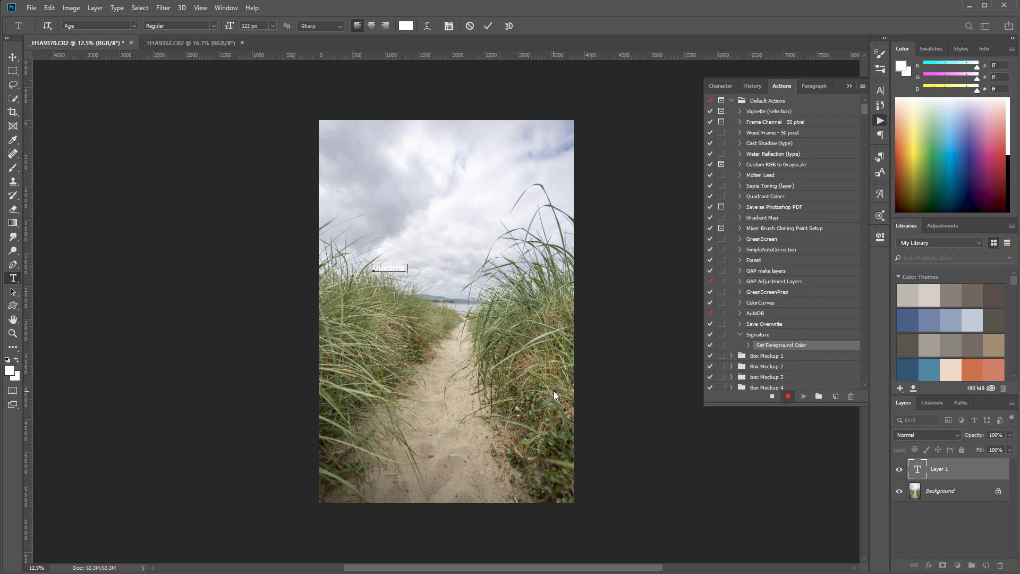
text( Chopine Photography)
Set the name text's font to Alfa Slab One and commit the change.
double_click(917, 469)
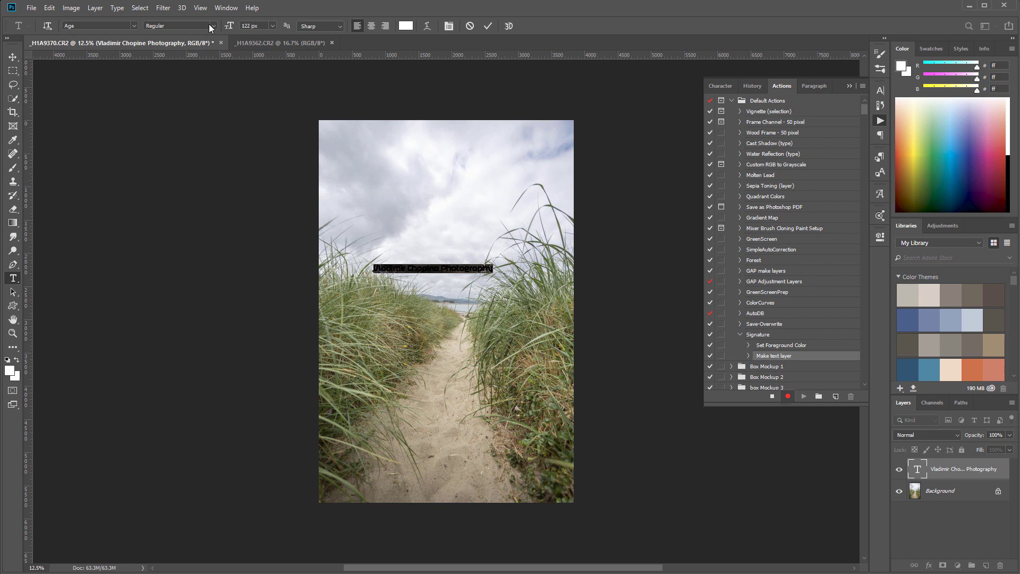
click(133, 26)
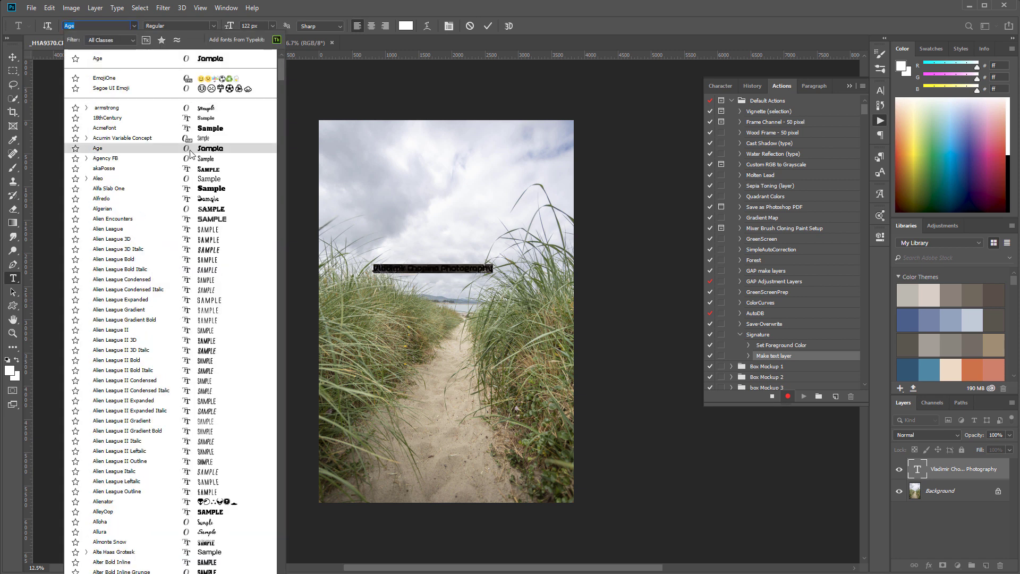
click(186, 190)
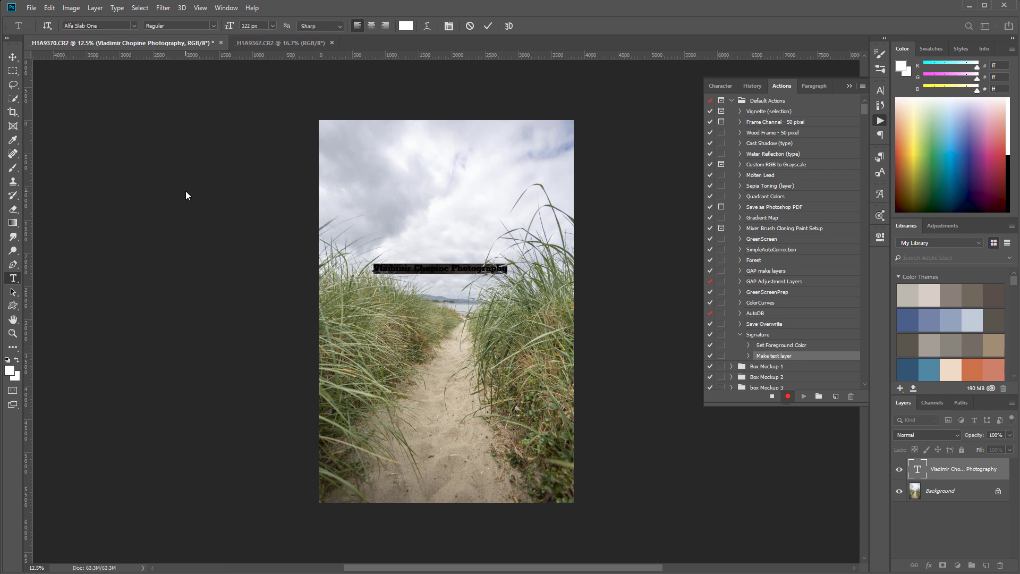
click(13, 57)
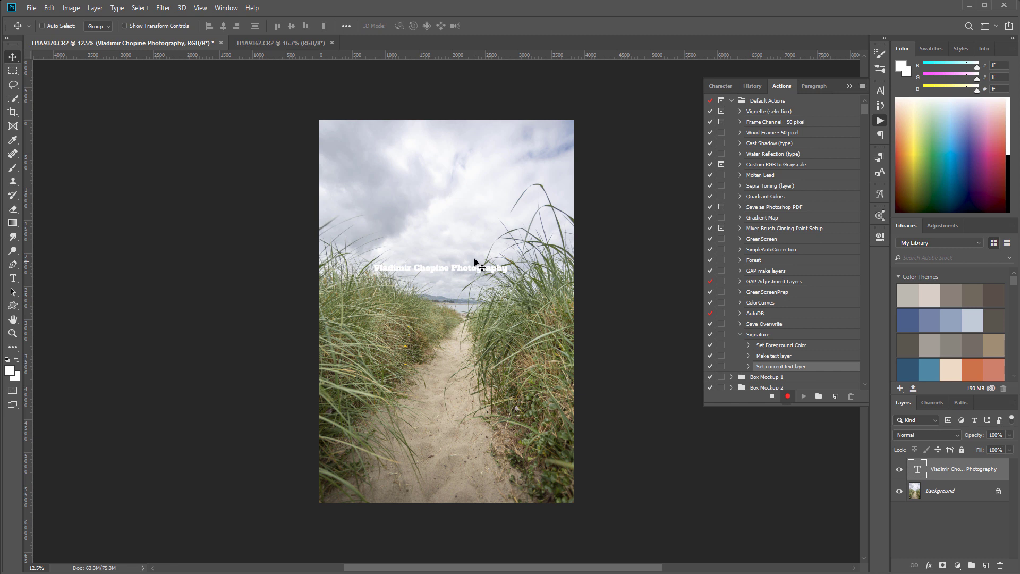
Reduce the watermark text's font size and commit it.
double_click(918, 470)
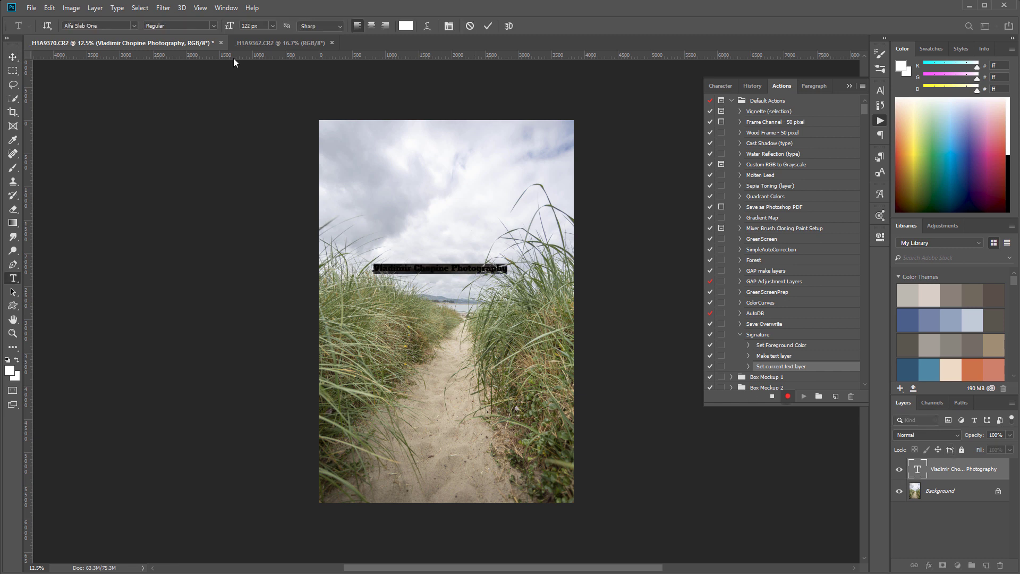
drag(223, 26, 213, 27)
click(14, 58)
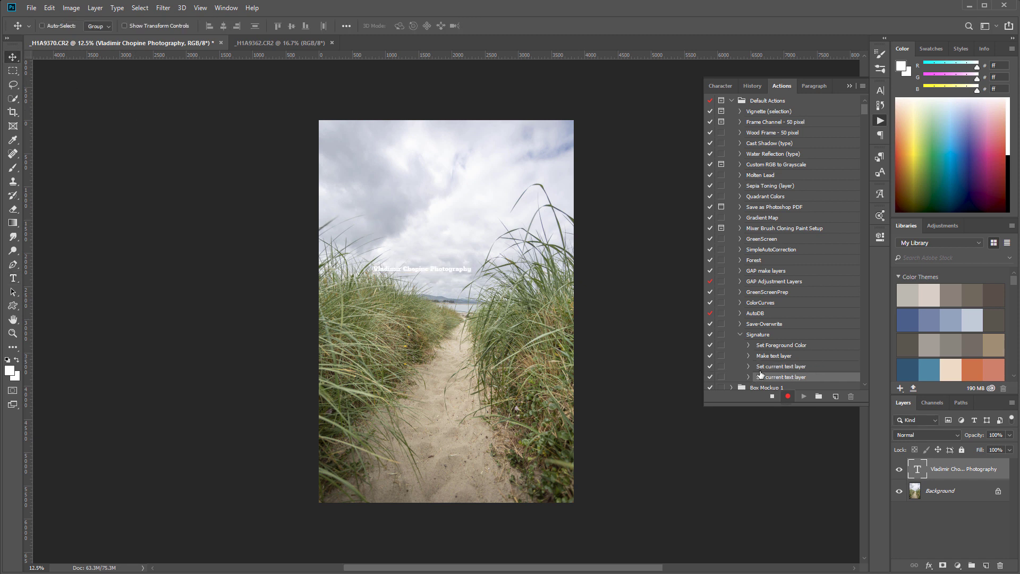
Expand and review the two recorded Set current text layer steps in the Actions panel.
click(750, 367)
click(750, 367)
scroll(751, 367, down, 2)
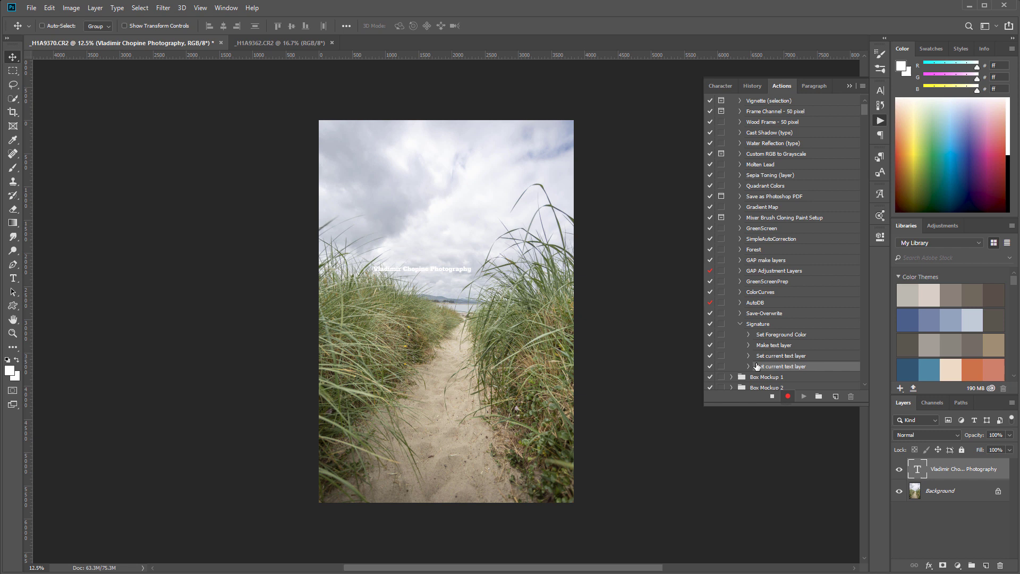
click(749, 355)
scroll(788, 343, down, 1)
scroll(789, 345, down, 1)
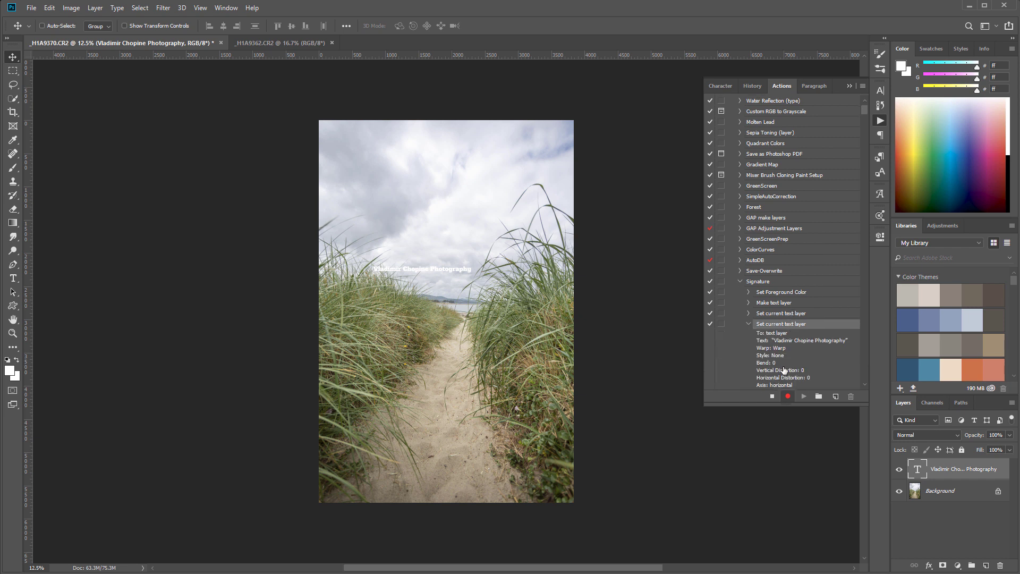
click(749, 324)
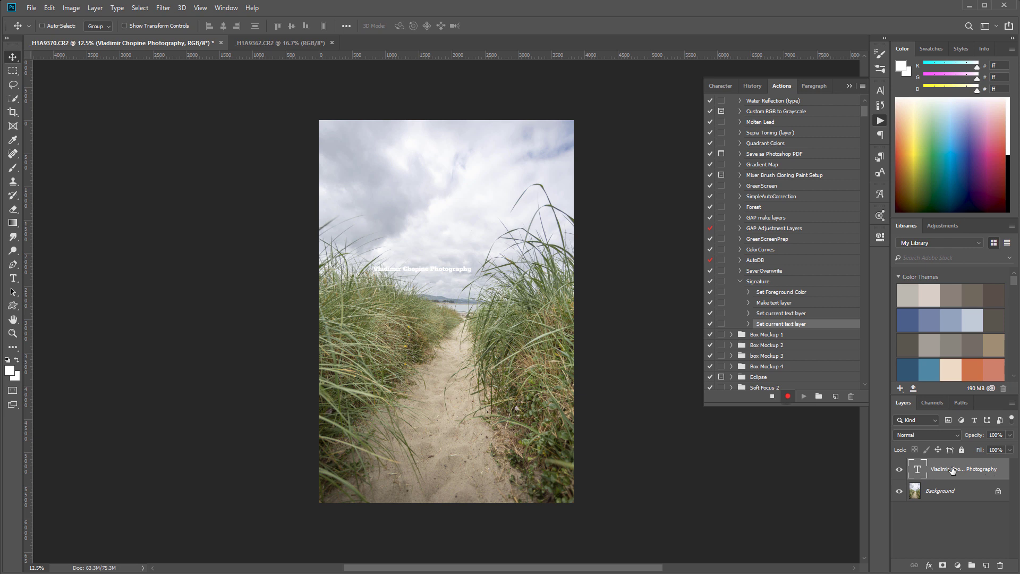
Select the whole image and align the watermark to its right and bottom edges.
key(ctrl)
key(ctrl+a)
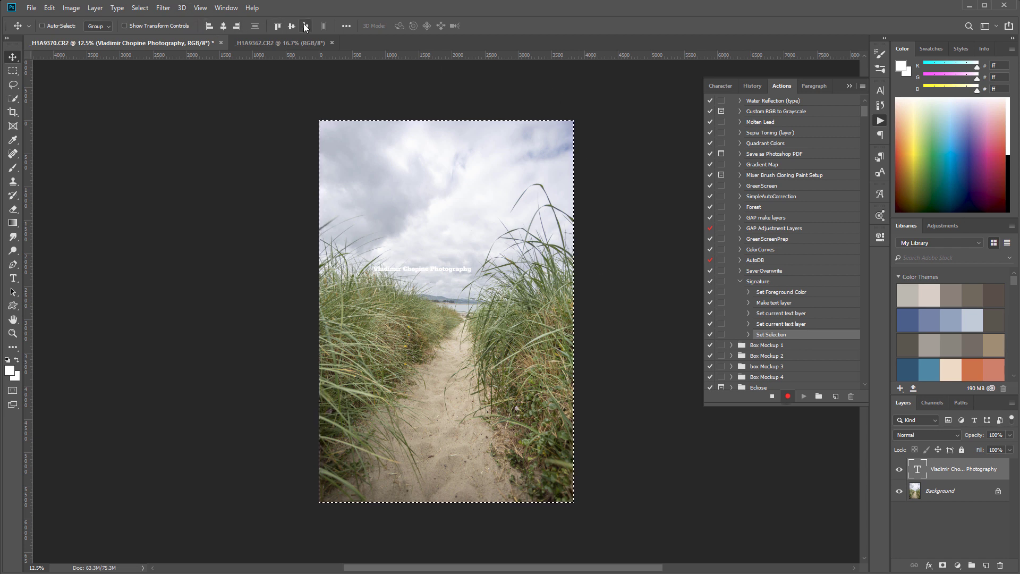
click(238, 25)
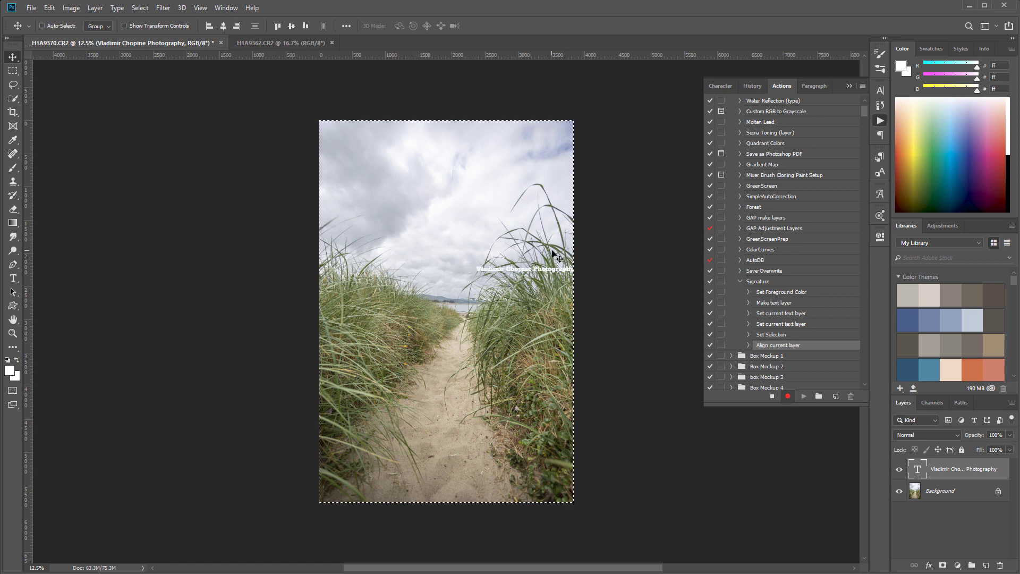
click(305, 25)
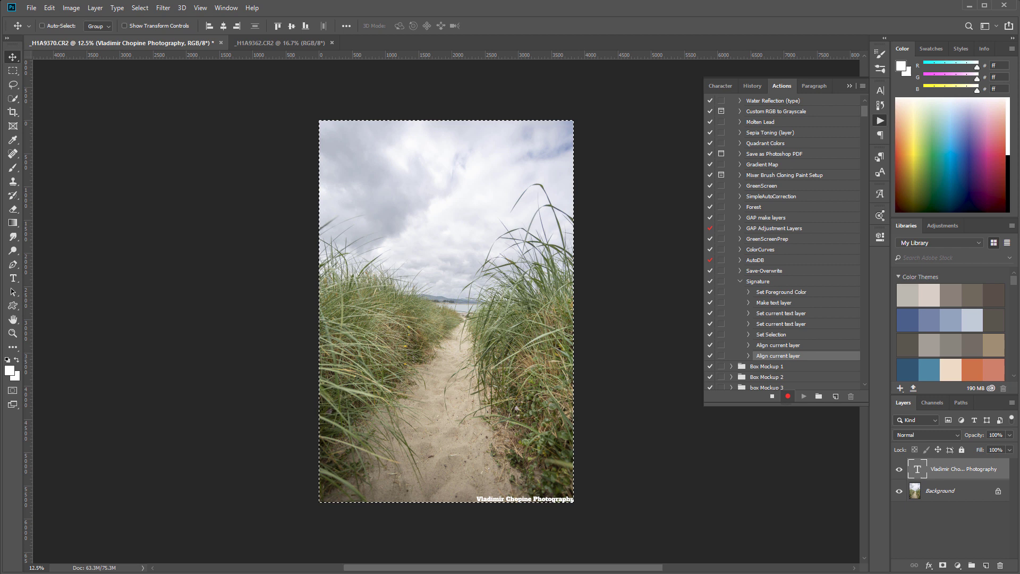
Clear the selection with the Rectangular Marquee and return to the Move tool.
click(13, 71)
click(65, 78)
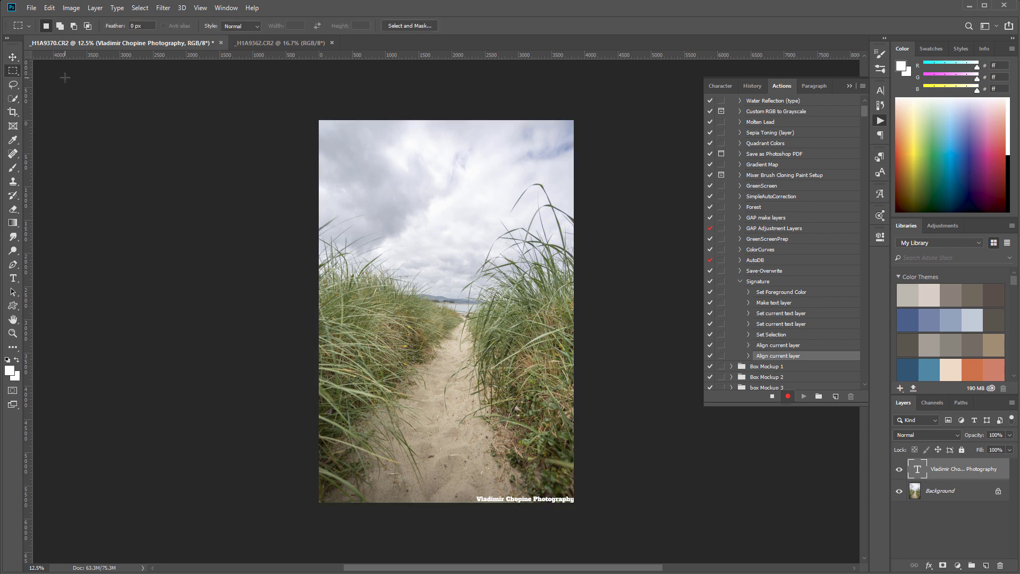
click(12, 57)
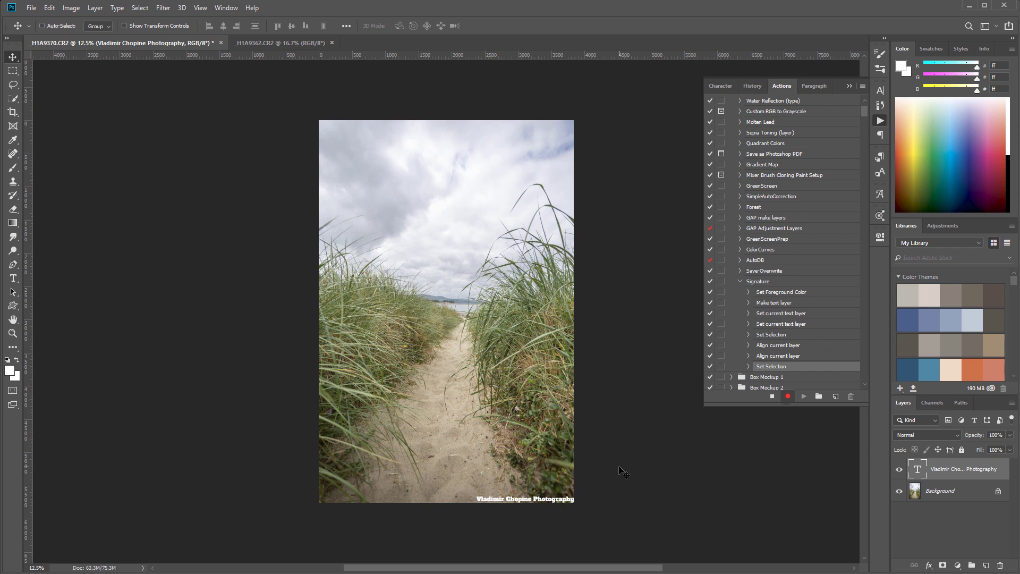
Nudge the watermark up twice and left once from the corner.
key(shift+Up)
key(shift+Up)
key(shift+Up)
key(shift+Up)
key(shift+Up)
key(shift+Up)
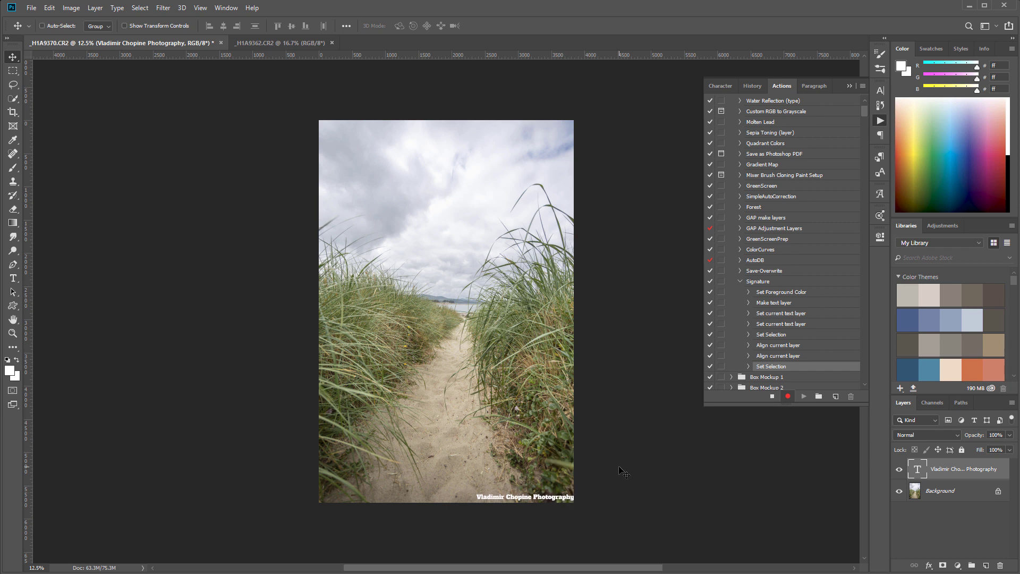
key(shift+Up)
key(shift+Up)
key(shift+Up)
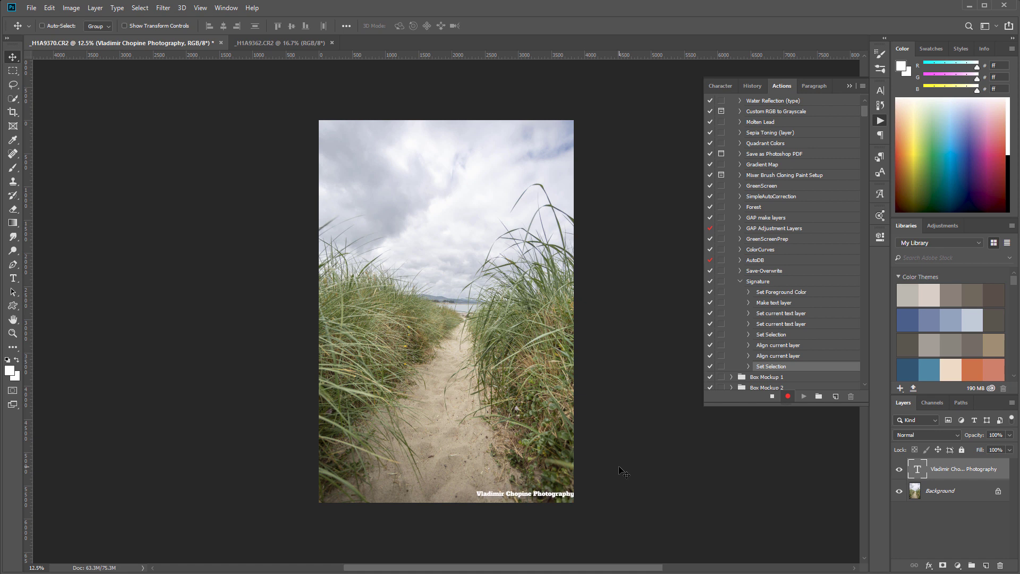
key(shift+Left)
key(shift+Left)
key(shift+Left)
key(shift+Left)
key(shift+Left)
key(shift+Left)
key(shift+Left)
key(shift+Left)
Lower the watermark layer's opacity to 23%.
click(1010, 435)
drag(1011, 448, 972, 446)
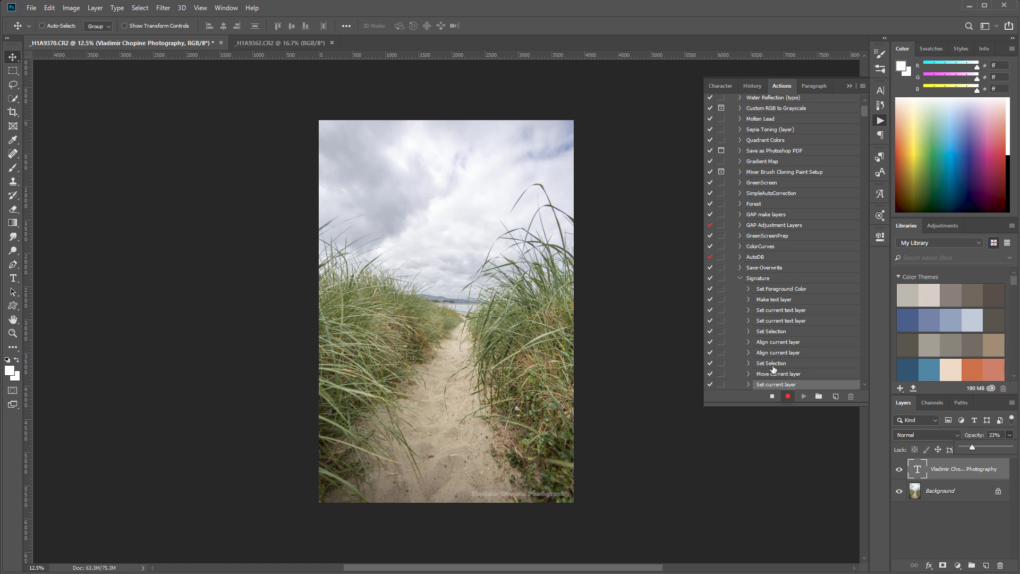
key(Return)
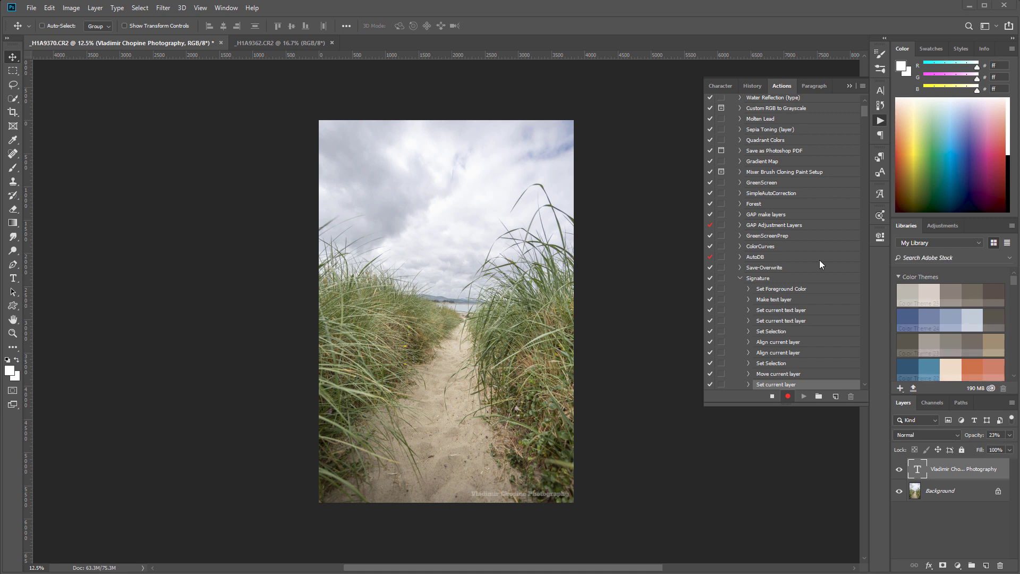
Stop recording, delete the text layer, replay Signature on the beach photo, then show _H1A9362.CR2.
click(772, 397)
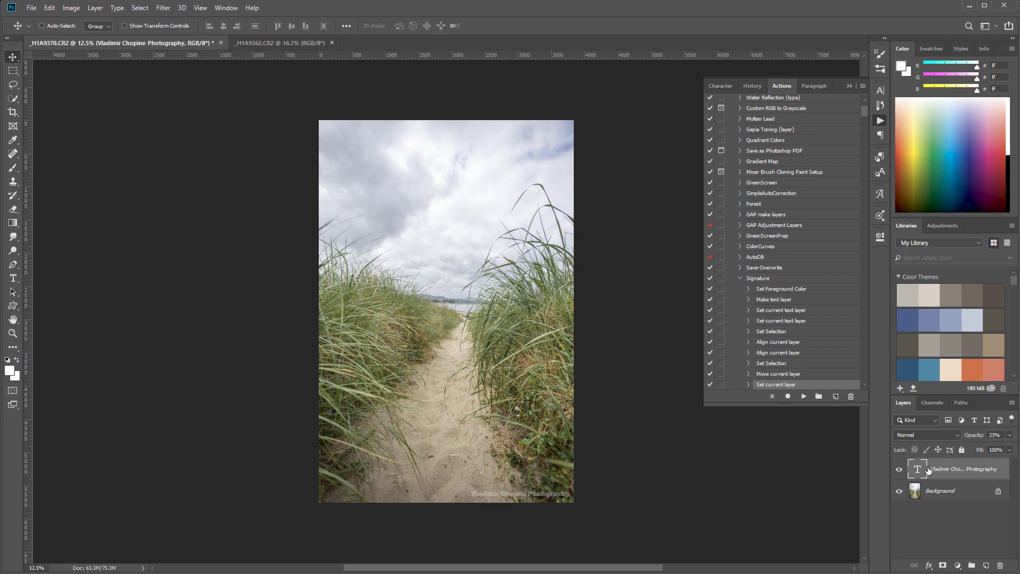
click(764, 278)
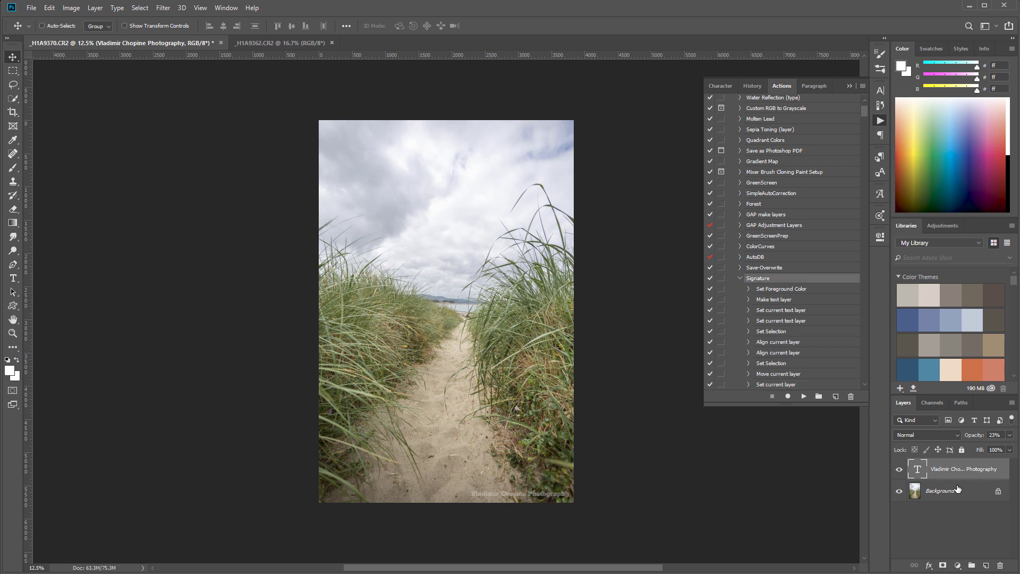
drag(974, 469, 1003, 566)
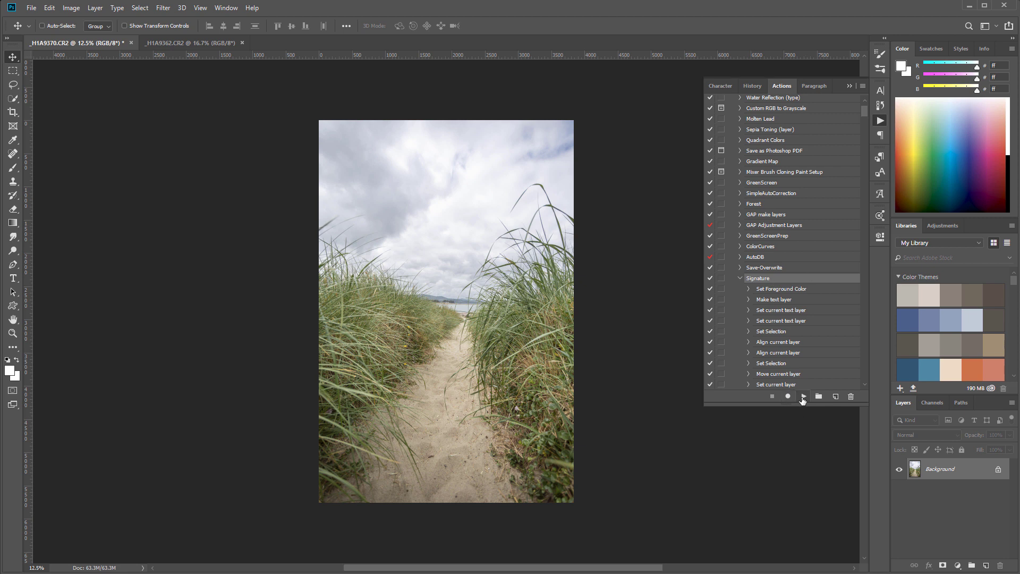
click(803, 397)
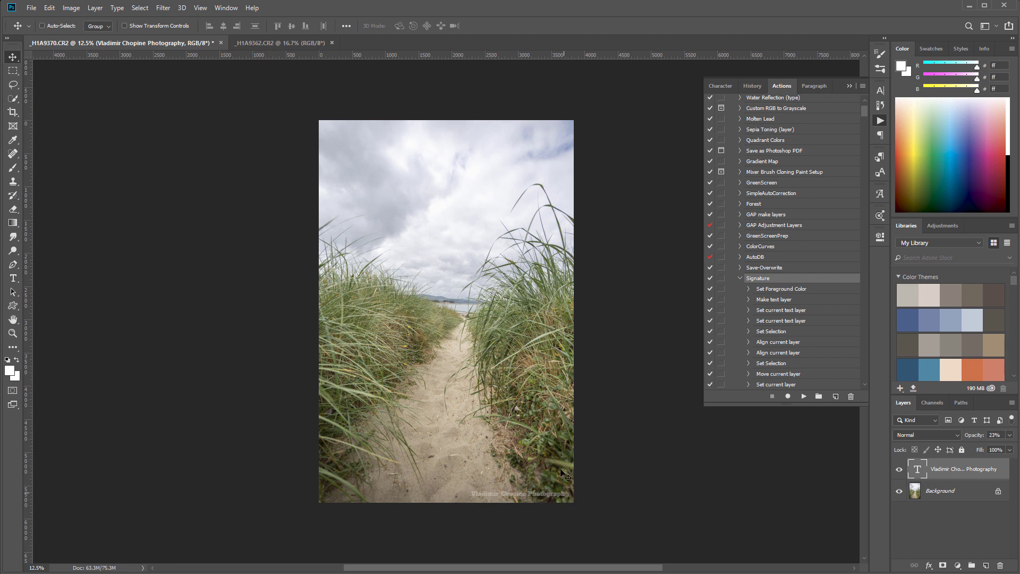
click(271, 43)
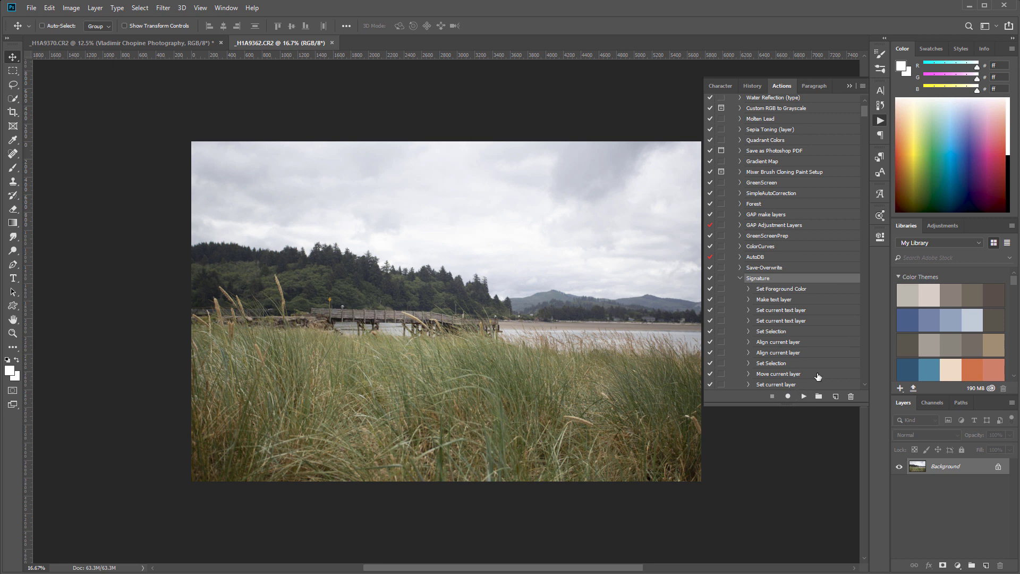
Play the Signature action on the _H1A9362.CR2 landscape photo.
click(804, 397)
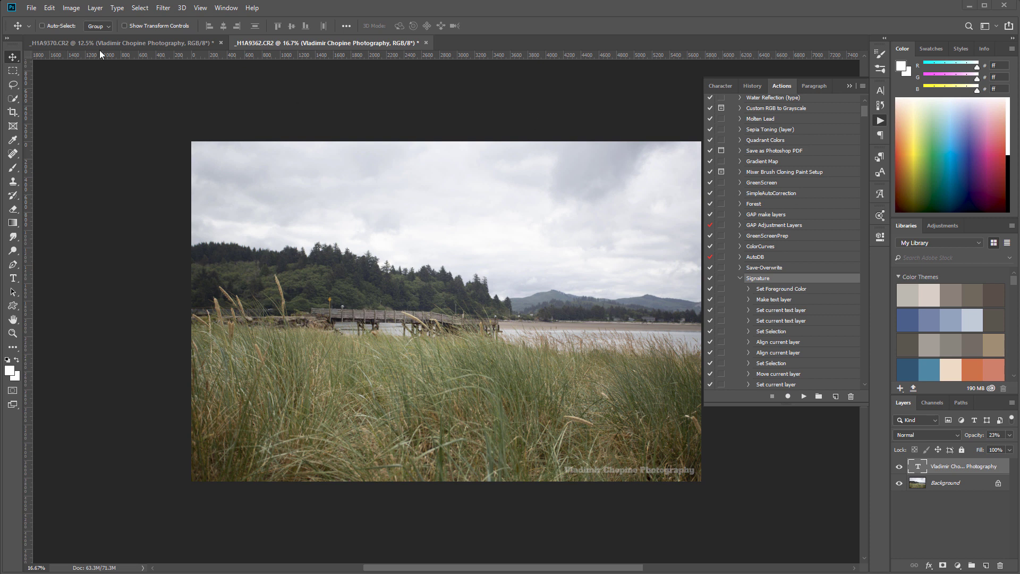
click(31, 8)
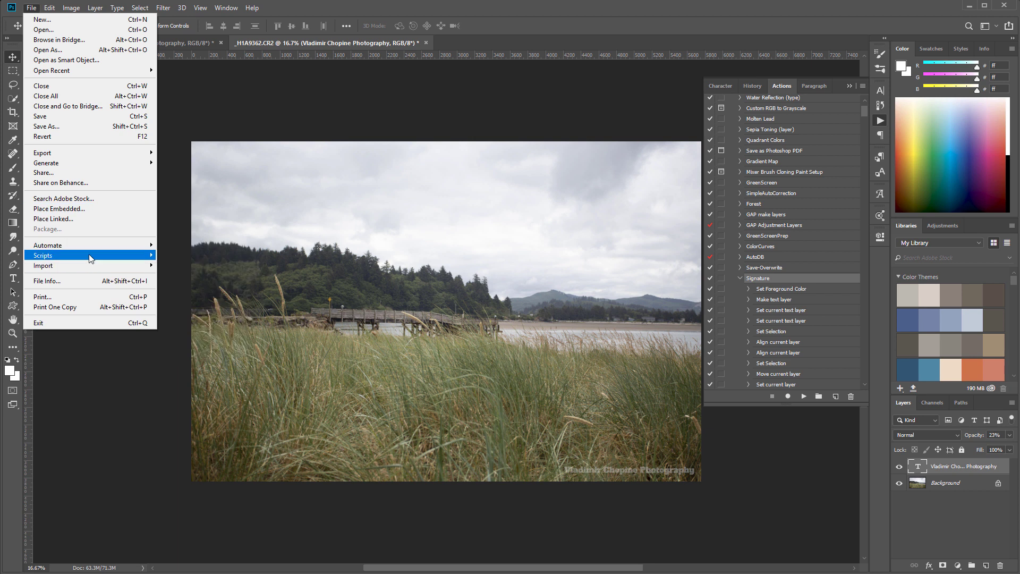
mouse_move(91, 257)
click(202, 256)
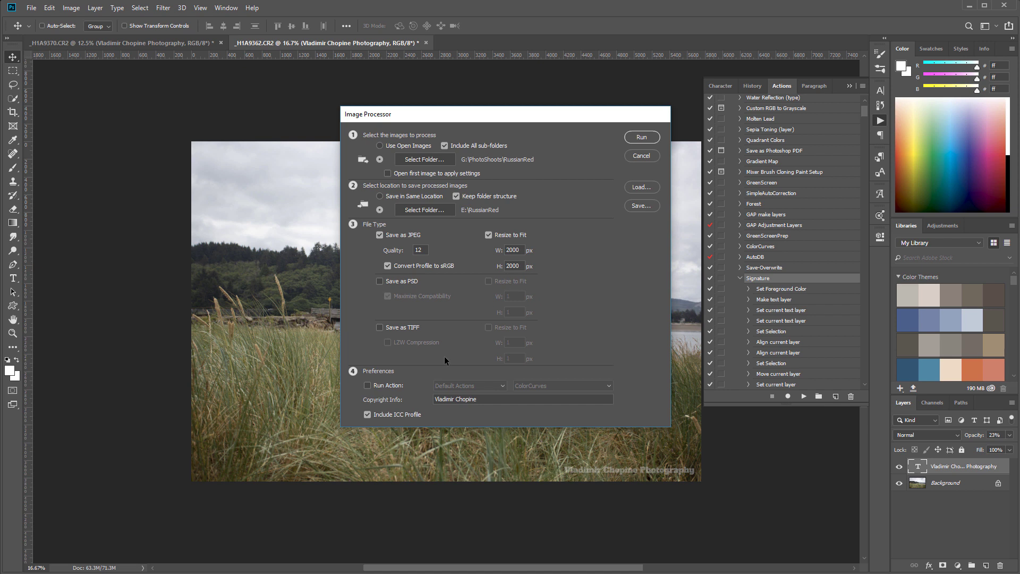
click(381, 385)
click(564, 386)
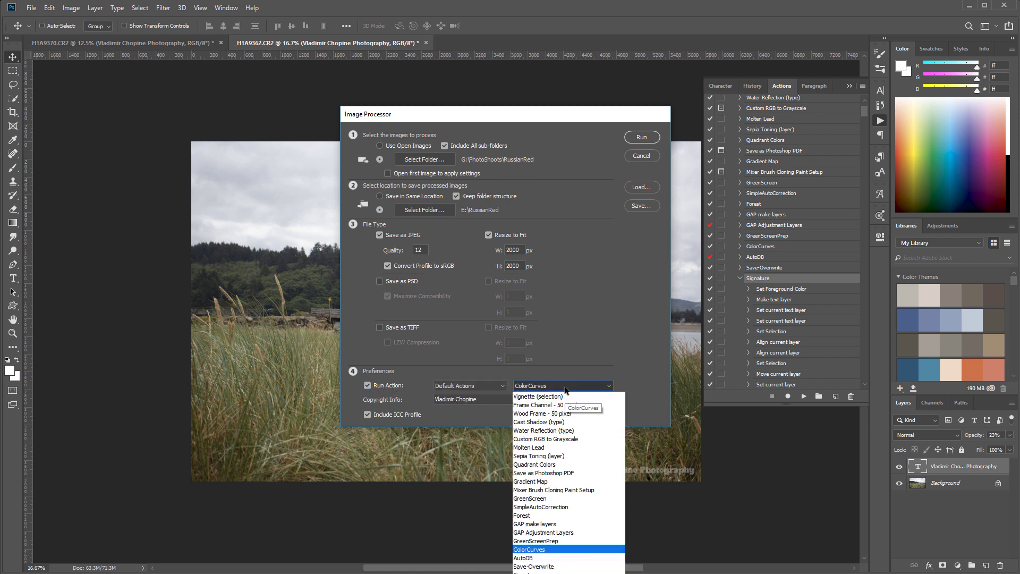
click(550, 570)
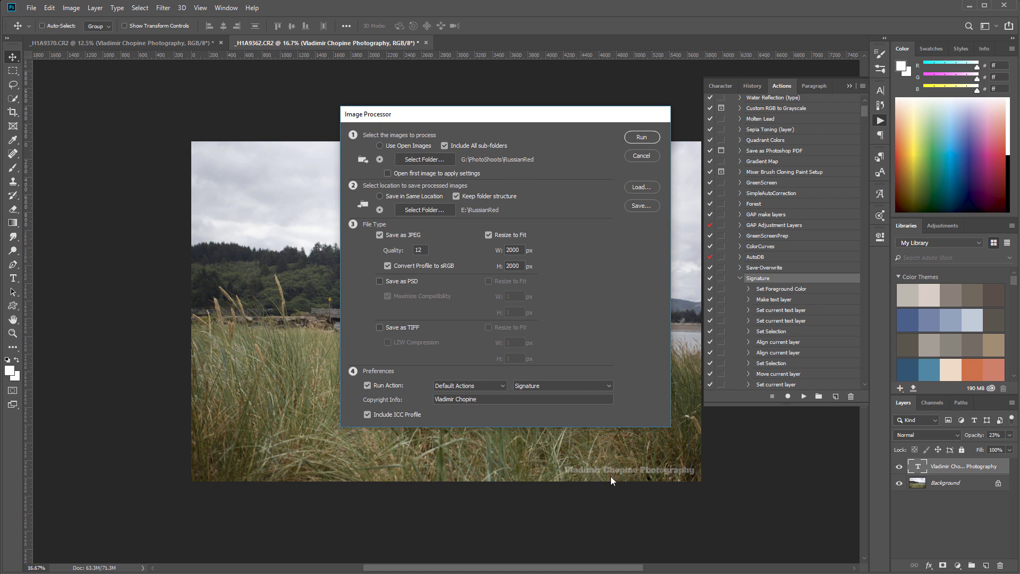
click(641, 155)
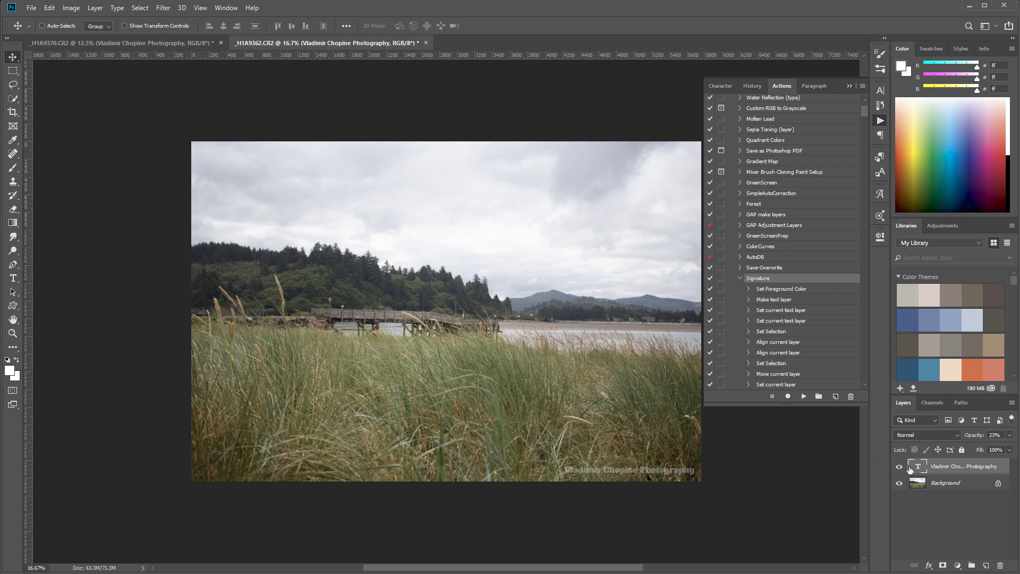
drag(976, 464, 1000, 565)
click(803, 397)
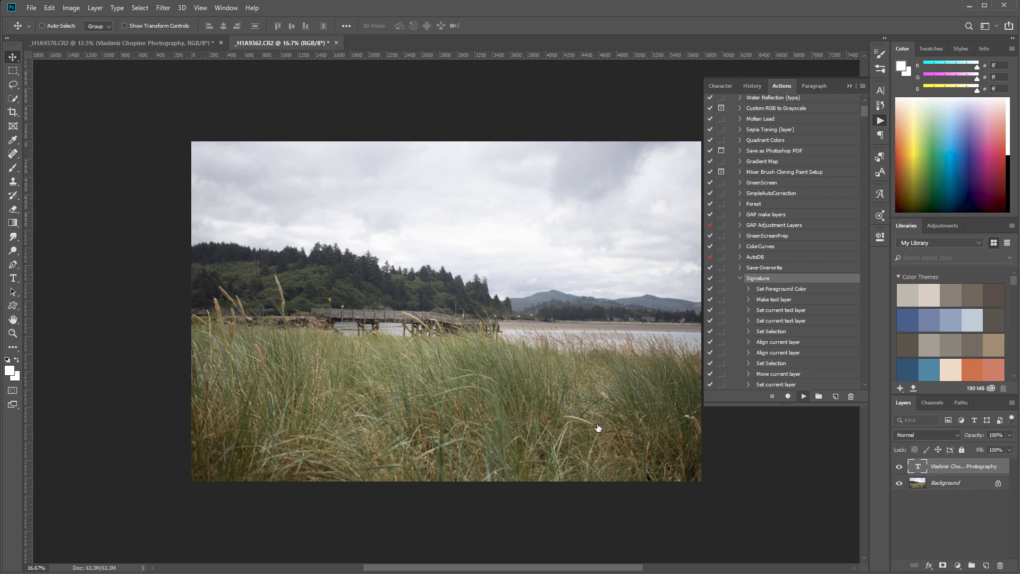